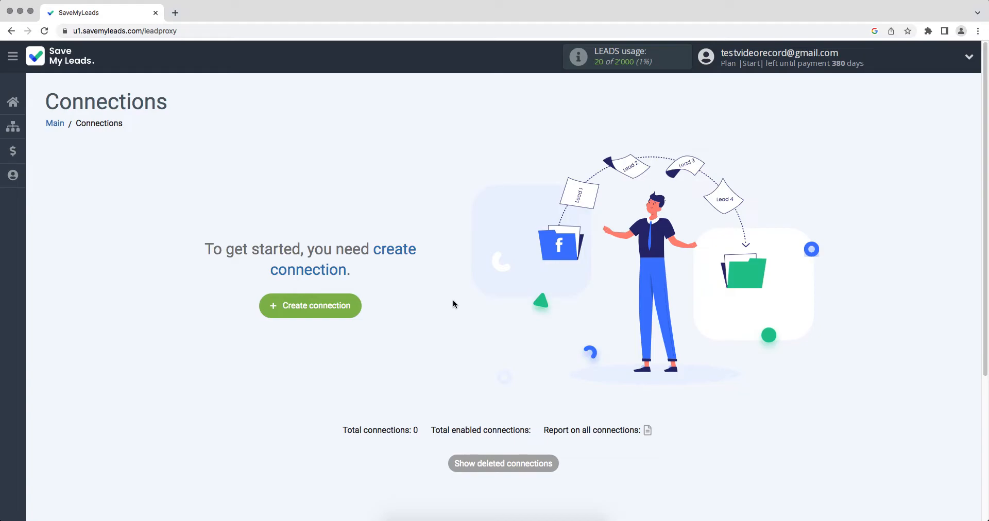
# Step: Start a new connection and look through the destination service cards for Google Lead Form leads
pyautogui.click(278, 305)
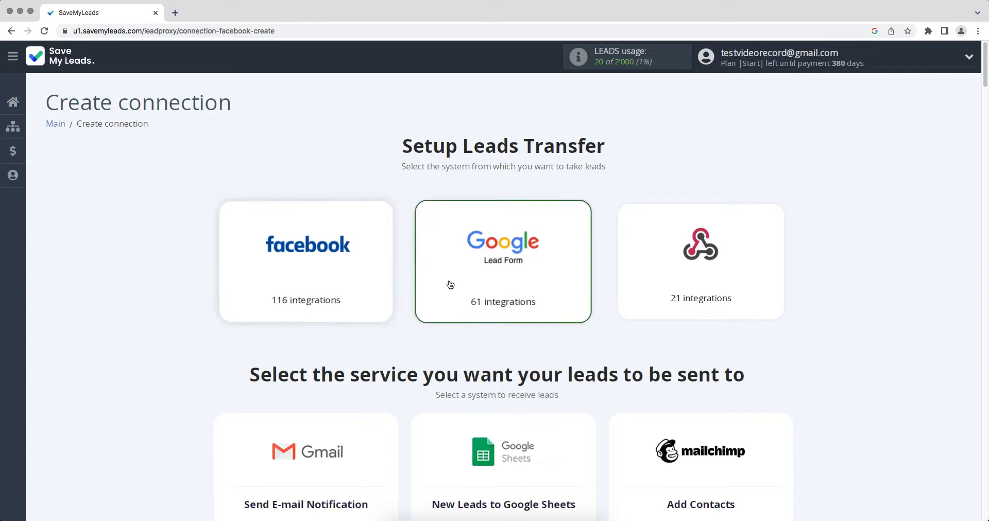
pyautogui.scroll(-3, 449, 285)
pyautogui.scroll(-11, 450, 285)
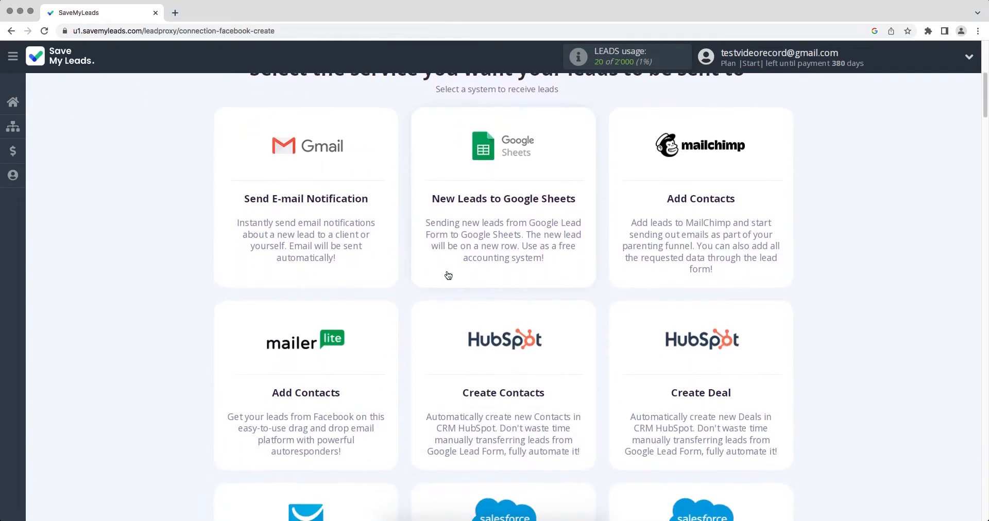
pyautogui.scroll(-12, 448, 276)
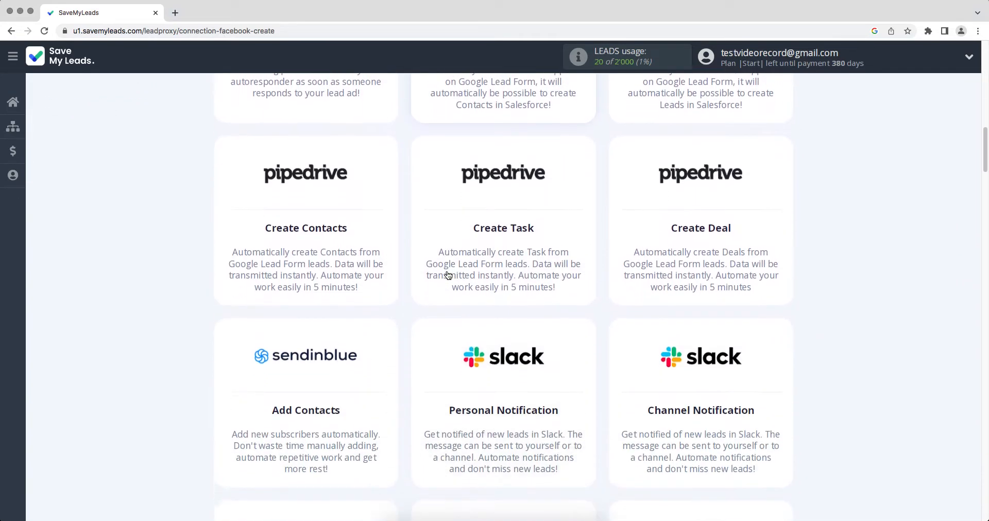
pyautogui.scroll(-12, 448, 276)
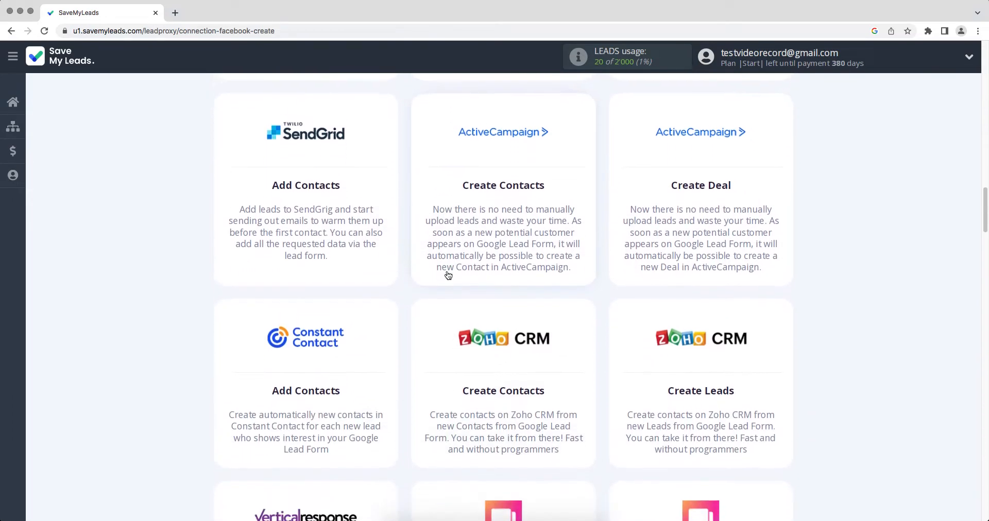
pyautogui.scroll(-10, 448, 275)
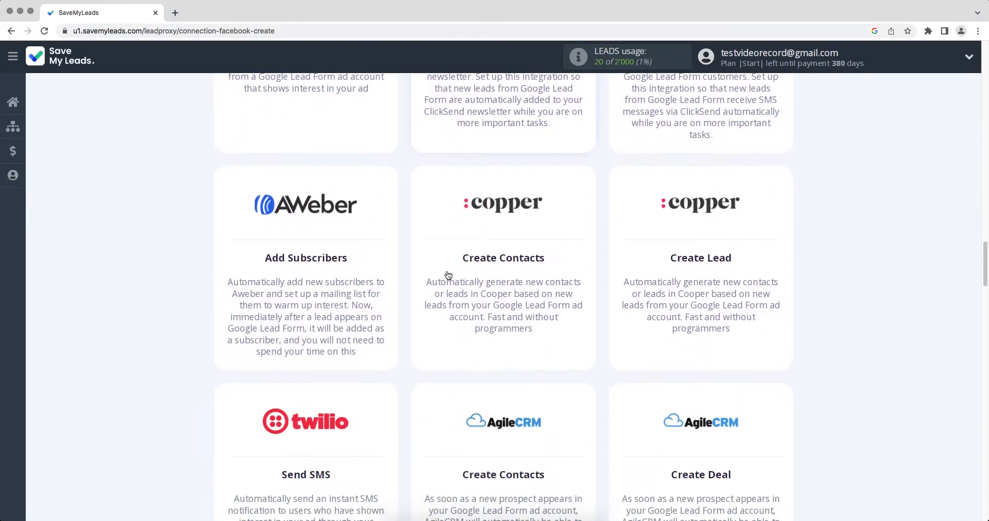
pyautogui.scroll(-10, 448, 276)
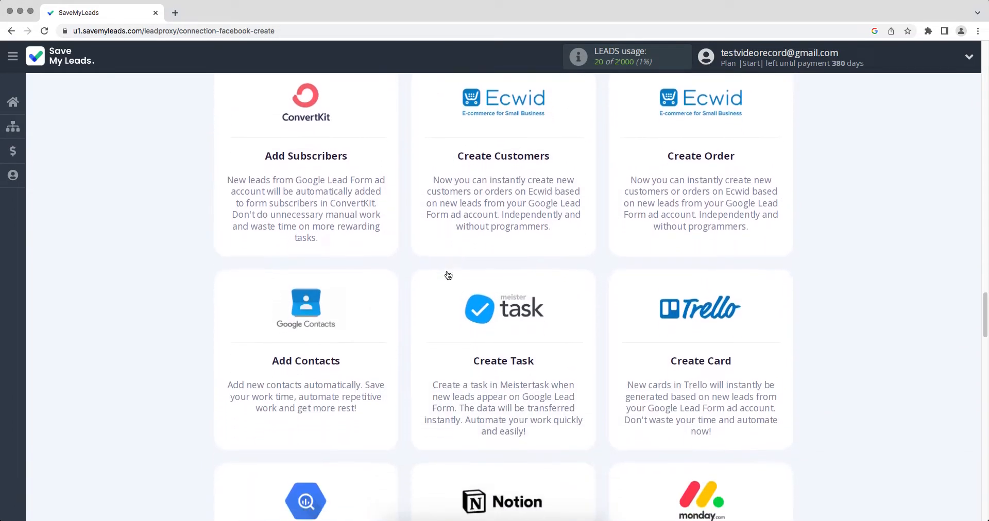
pyautogui.scroll(-15, 448, 276)
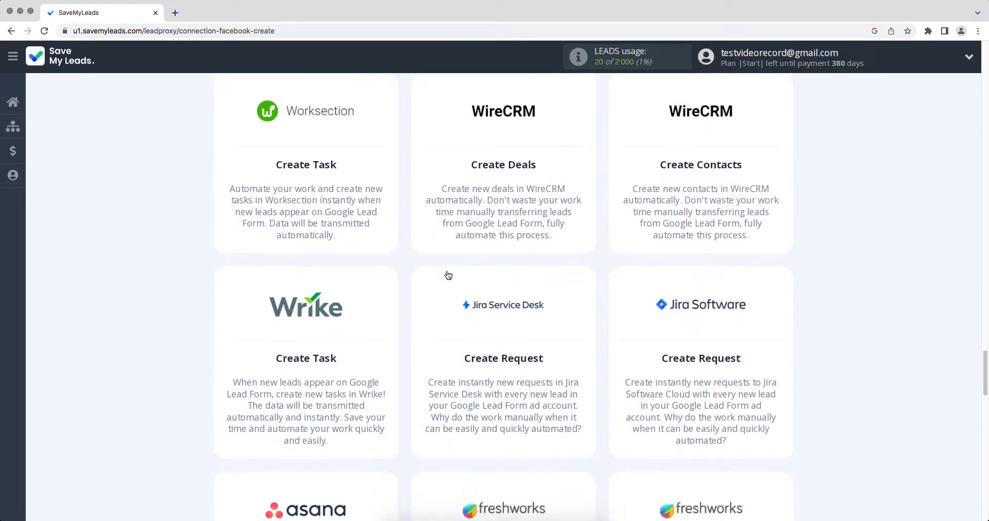
pyautogui.scroll(-4, 448, 275)
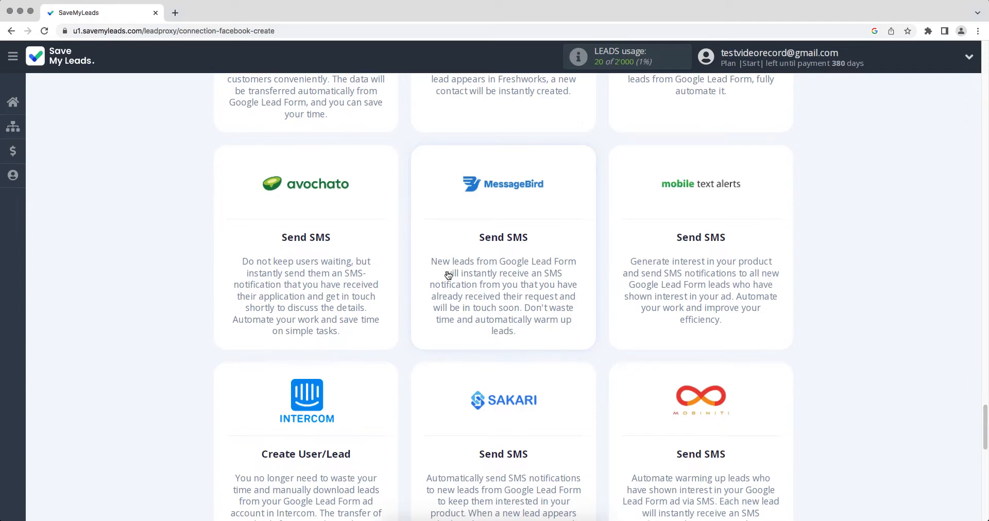
pyautogui.scroll(6, 448, 276)
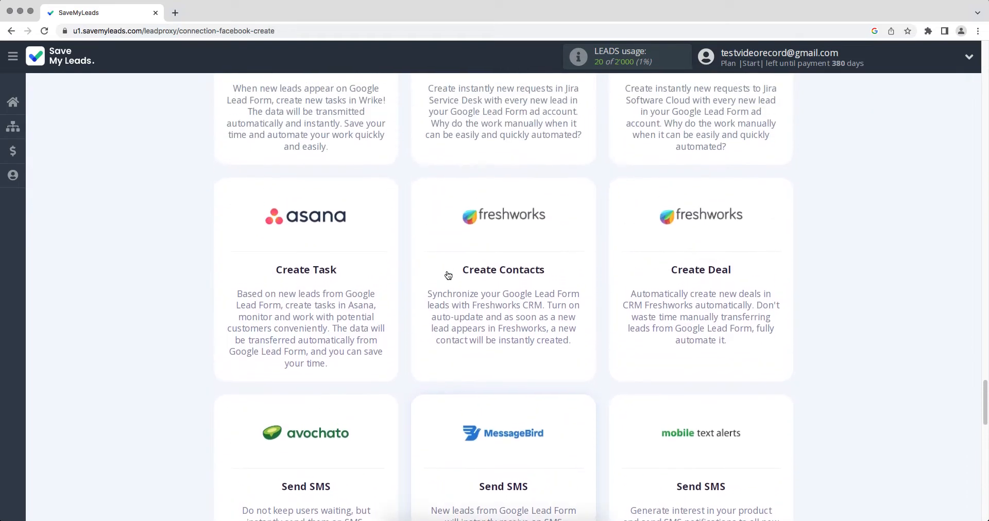
pyautogui.scroll(2, 448, 276)
# Step: Pick the Jira Software Create Request destination and connect a Google Lead Form account under its default name
pyautogui.click(674, 242)
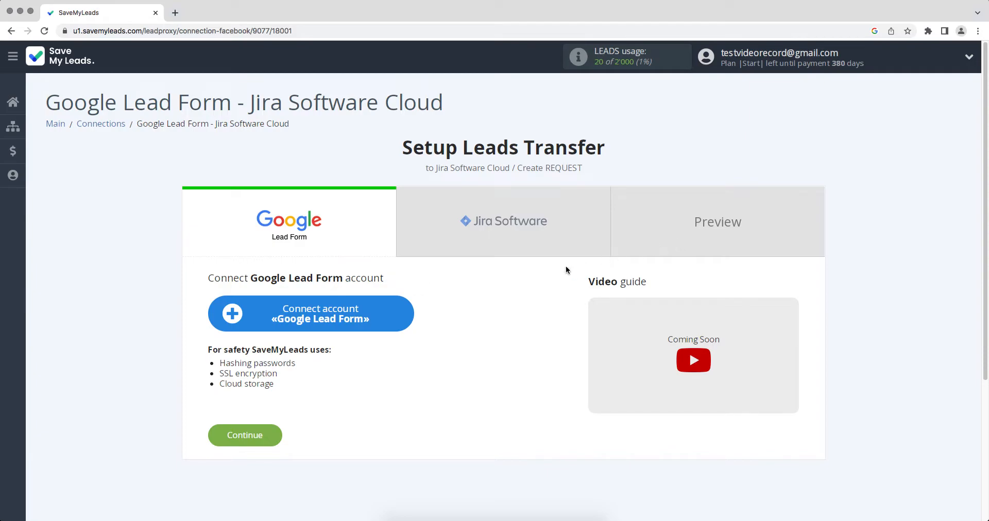
pyautogui.click(355, 322)
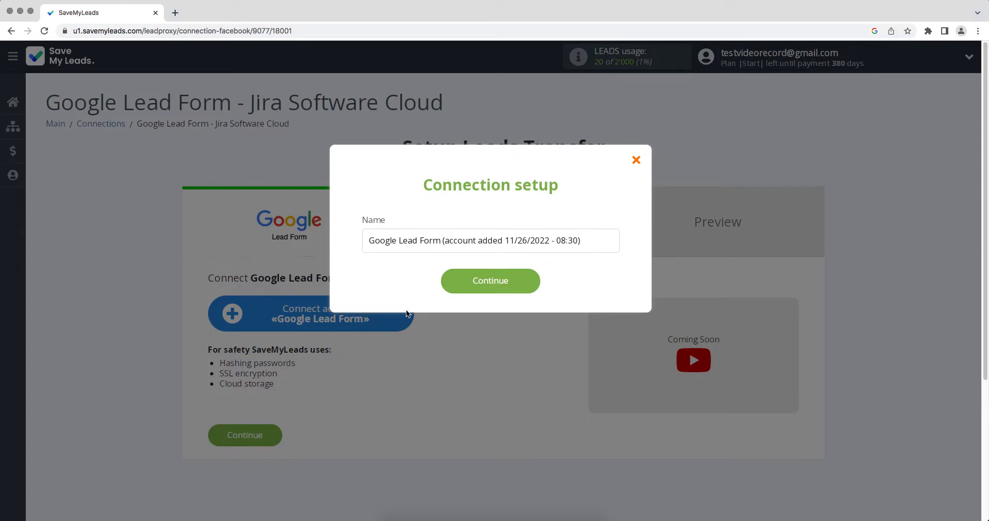
pyautogui.click(465, 291)
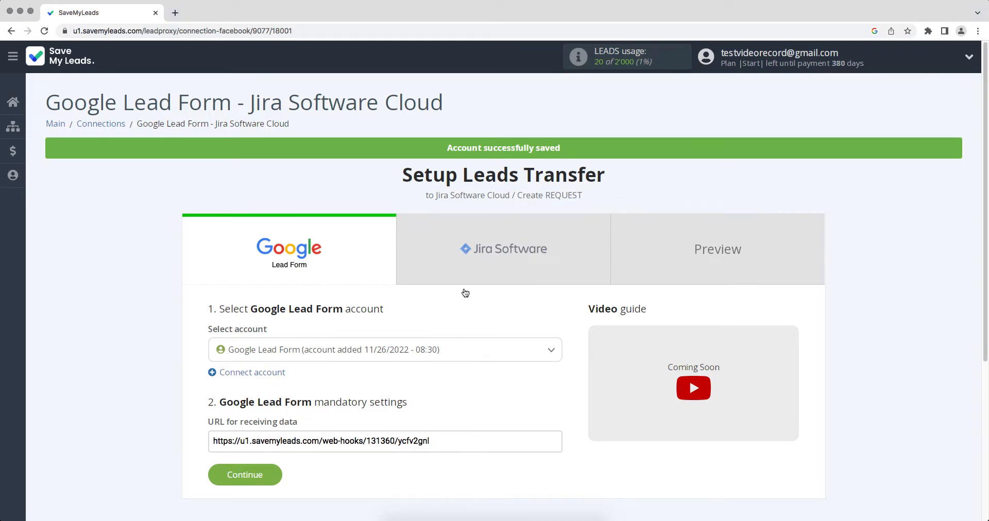
pyautogui.click(449, 351)
# Step: Confirm the Google Lead Form account, copy the data-receiving webhook URL, and switch to Google Ads
pyautogui.click(441, 396)
pyautogui.moveTo(442, 441); pyautogui.dragTo(213, 442)
pyautogui.rightClick(220, 442)
pyautogui.click(239, 442)
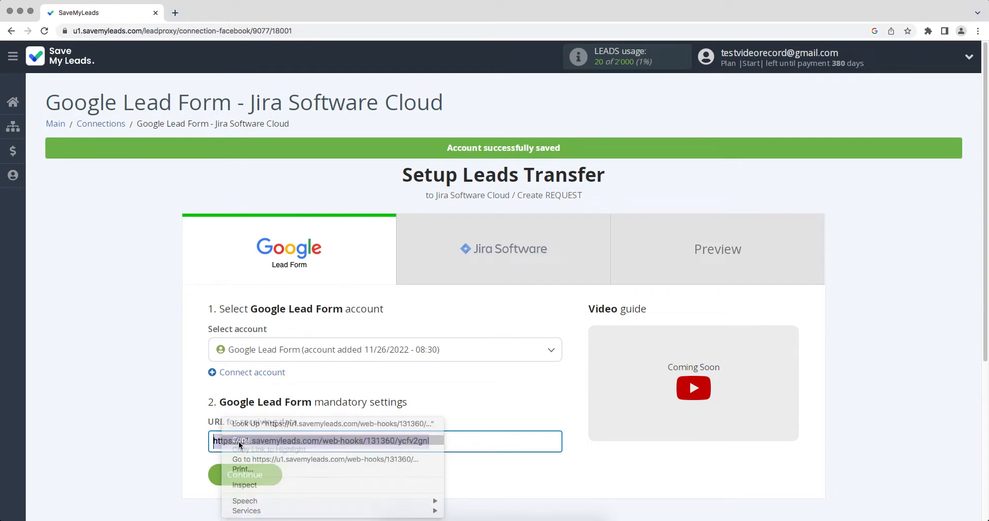
pyautogui.press('super+grave')
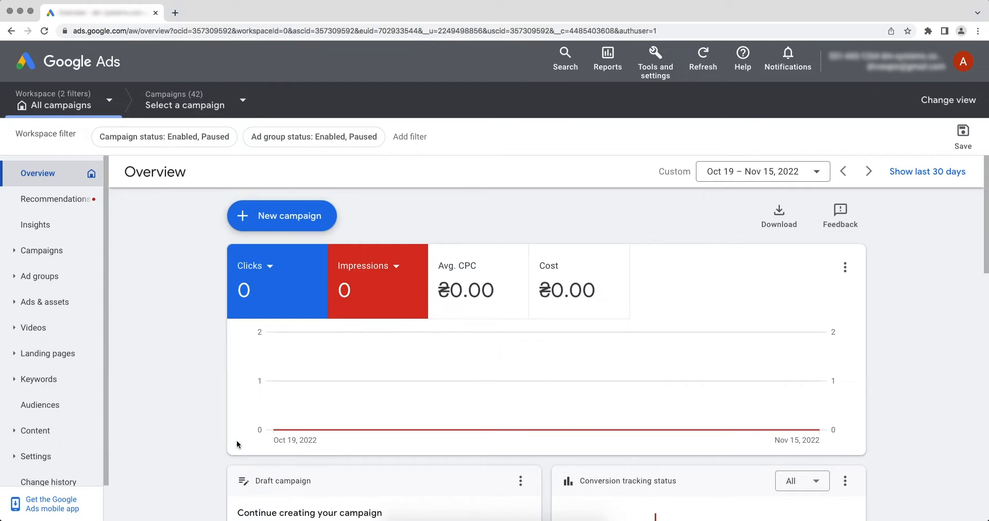
# Step: Open the 'Google Lead Form' asset from Ads & assets > Assets in the Edit lead form panel
pyautogui.click(83, 307)
pyautogui.click(55, 355)
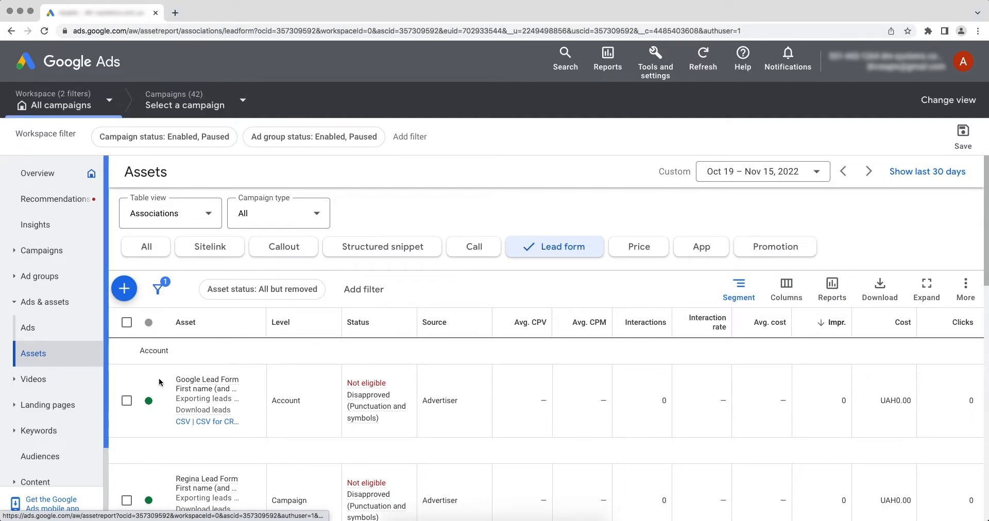
pyautogui.click(214, 391)
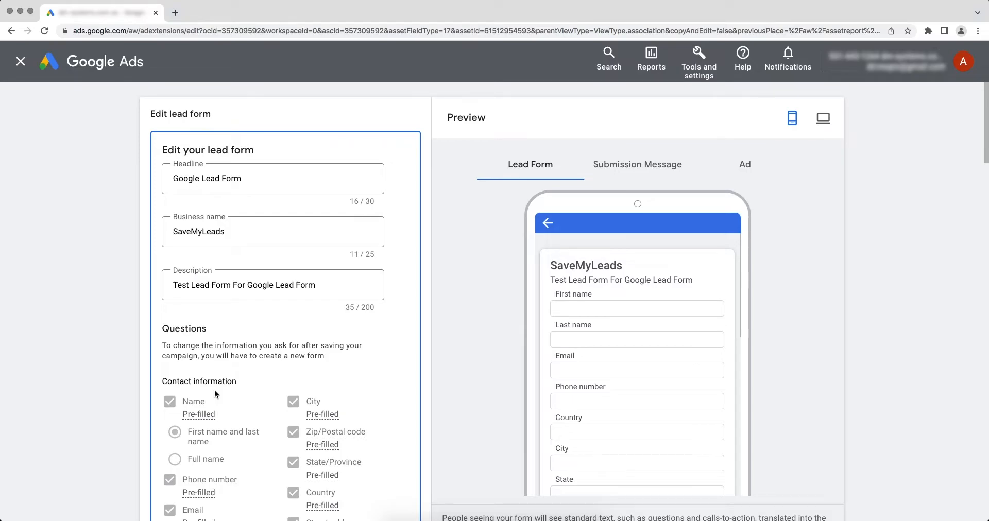
pyautogui.scroll(-10, 214, 391)
pyautogui.scroll(-13, 214, 394)
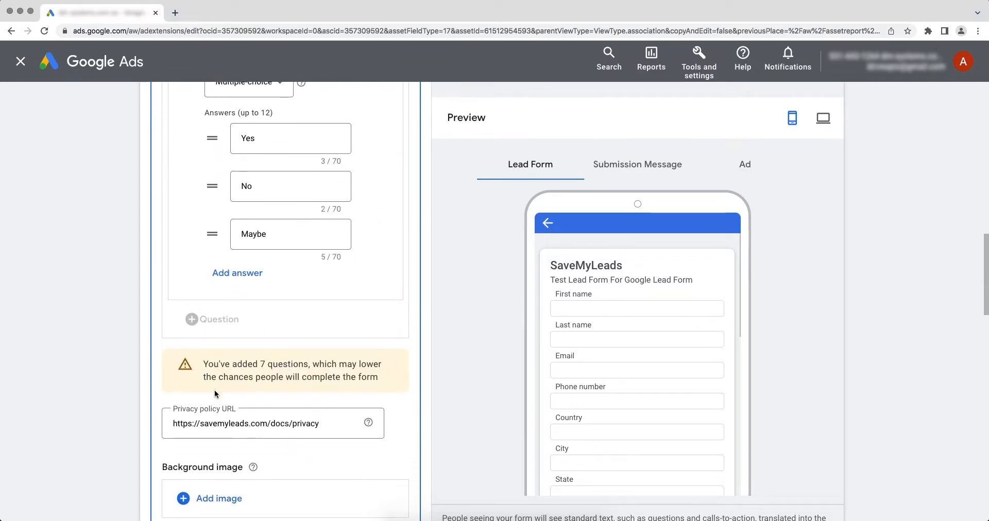
pyautogui.scroll(-10, 216, 395)
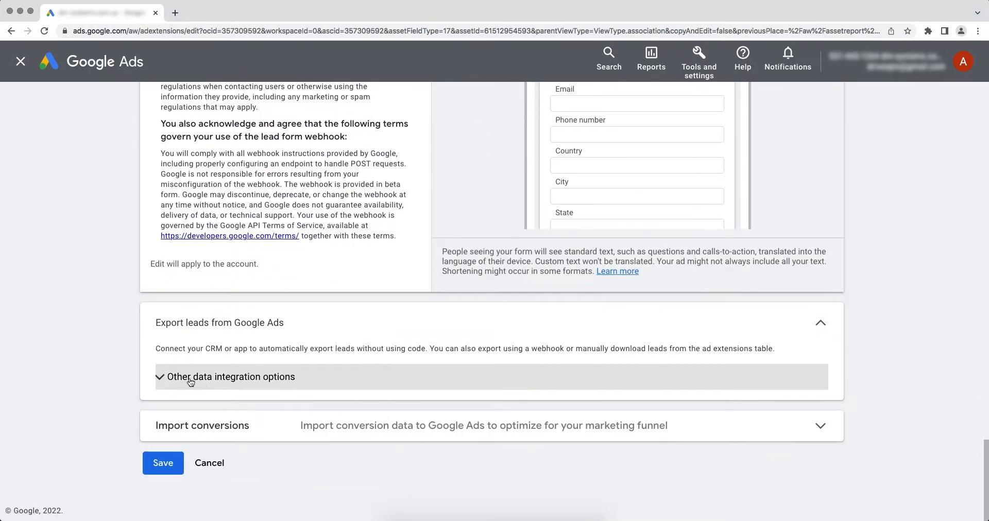
# Step: Paste the SaveMyLeads webhook URL into the lead form's Webhook URL field under other integration options
pyautogui.click(170, 381)
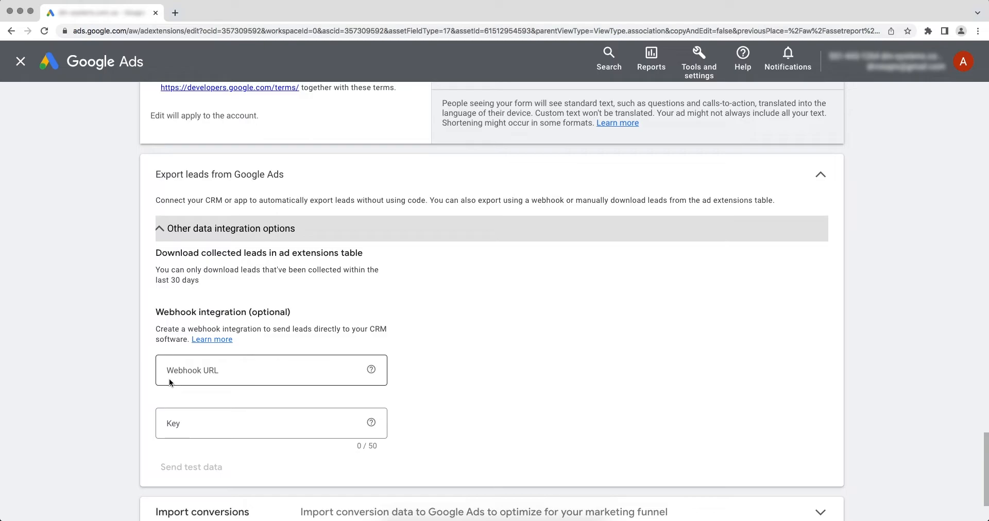
pyautogui.rightClick(241, 366)
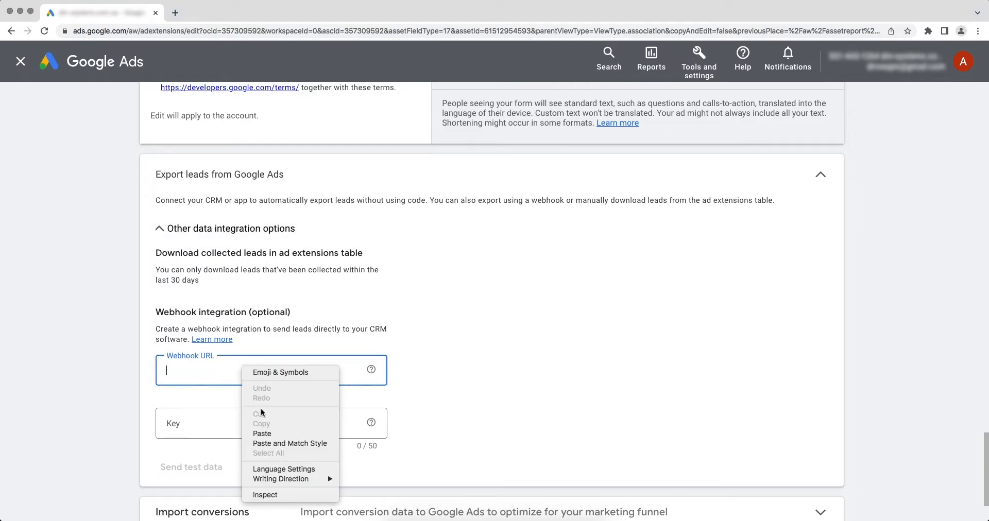
pyautogui.click(264, 434)
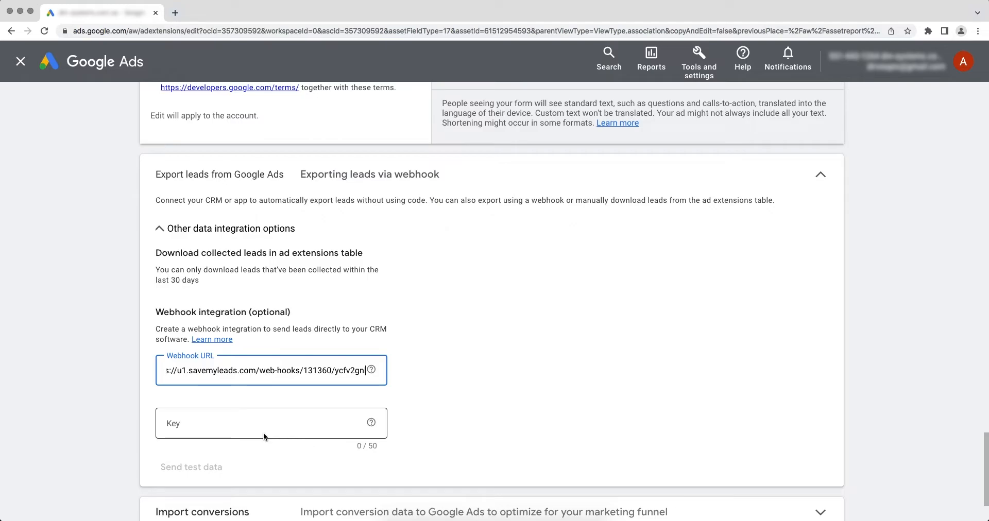
# Step: Copy the URL's final segment into the Key field and send test data to the webhook
pyautogui.moveTo(336, 371); pyautogui.dragTo(361, 371)
pyautogui.rightClick(361, 372)
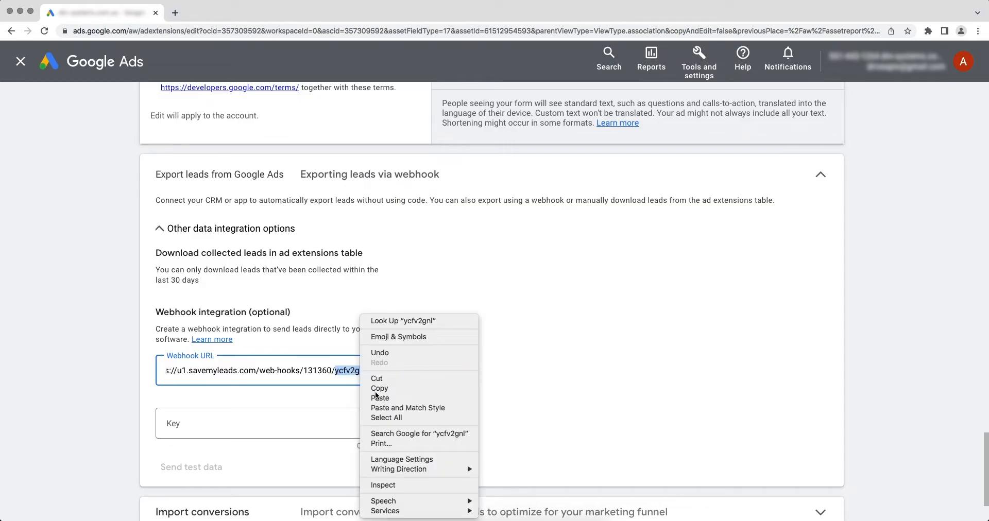
pyautogui.click(375, 391)
pyautogui.rightClick(234, 420)
pyautogui.click(250, 450)
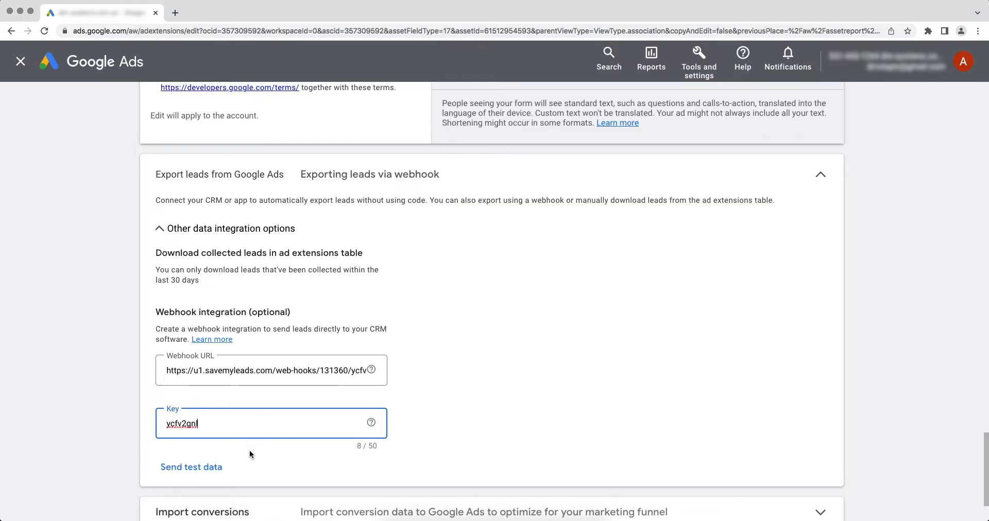
pyautogui.click(191, 467)
# Step: Save the lead form's webhook integration and continue SaveMyLeads to the Jira Software Cloud step
pyautogui.scroll(-3, 191, 470)
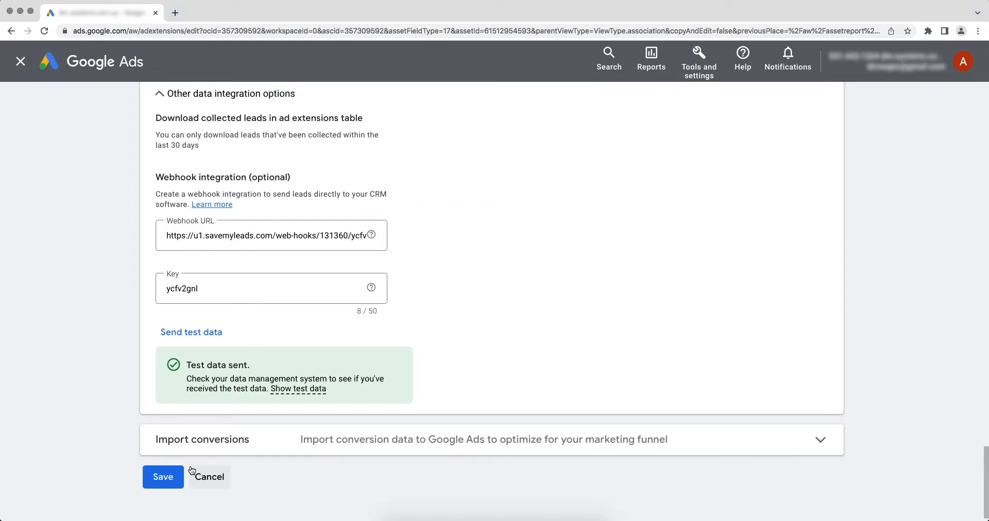
pyautogui.click(158, 475)
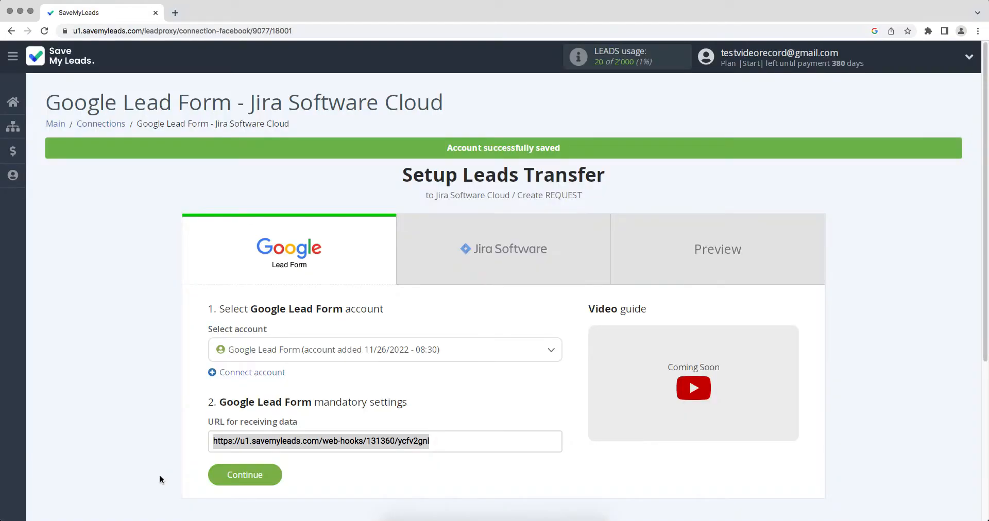
pyautogui.click(216, 480)
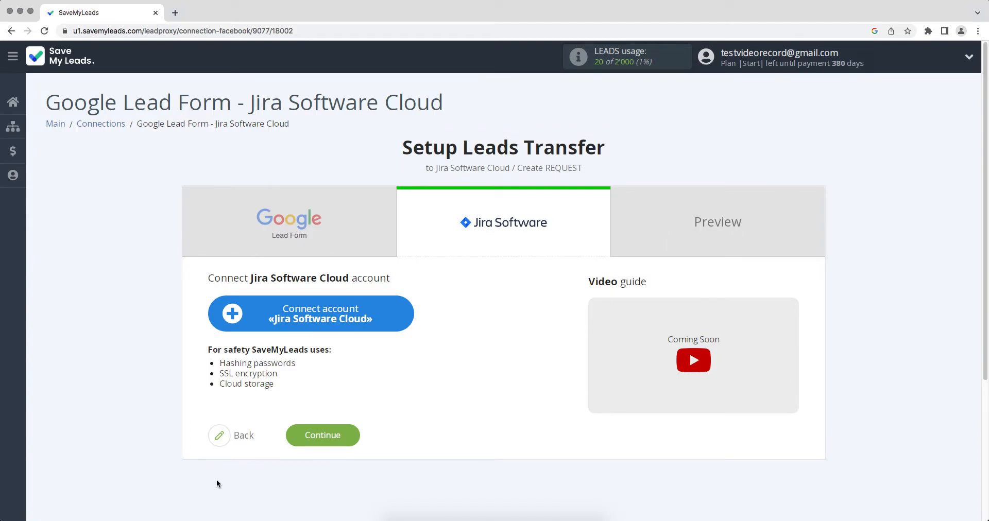
# Step: Log in to Atlassian with the account e-mail and password, and accept SaveMyLeads' access request
pyautogui.click(272, 326)
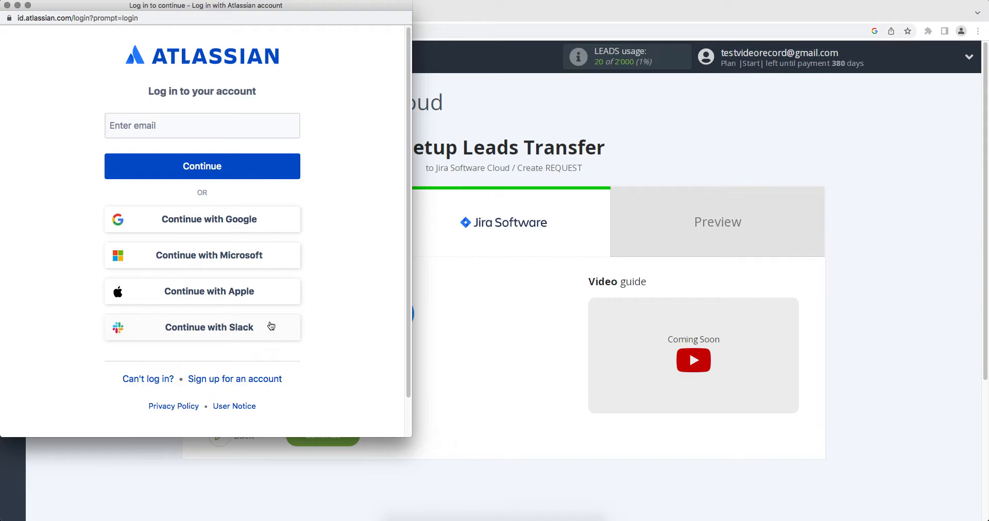
pyautogui.click(137, 124)
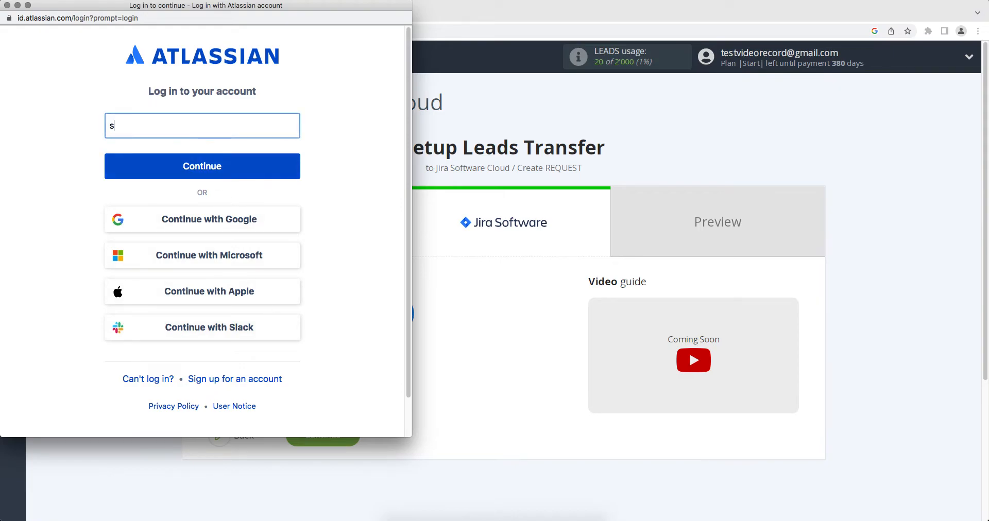
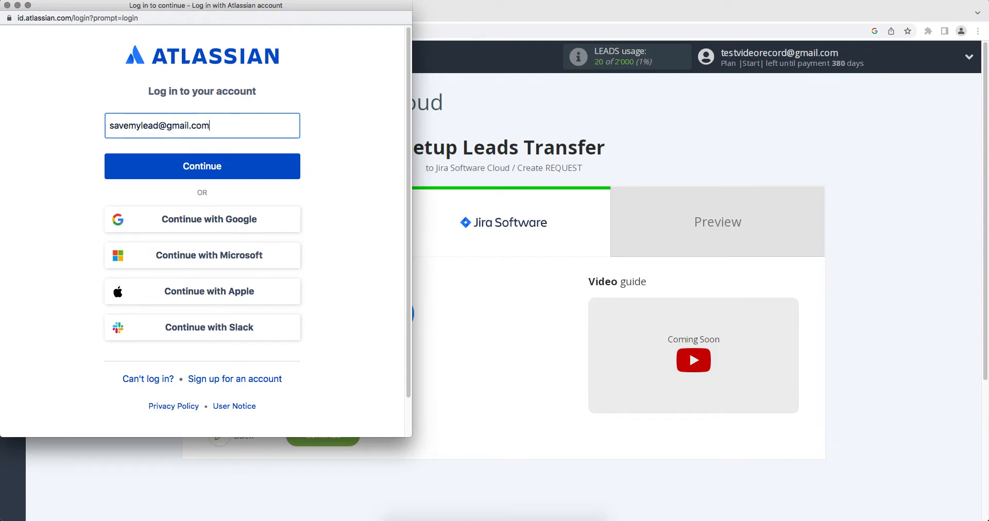
pyautogui.click(201, 172)
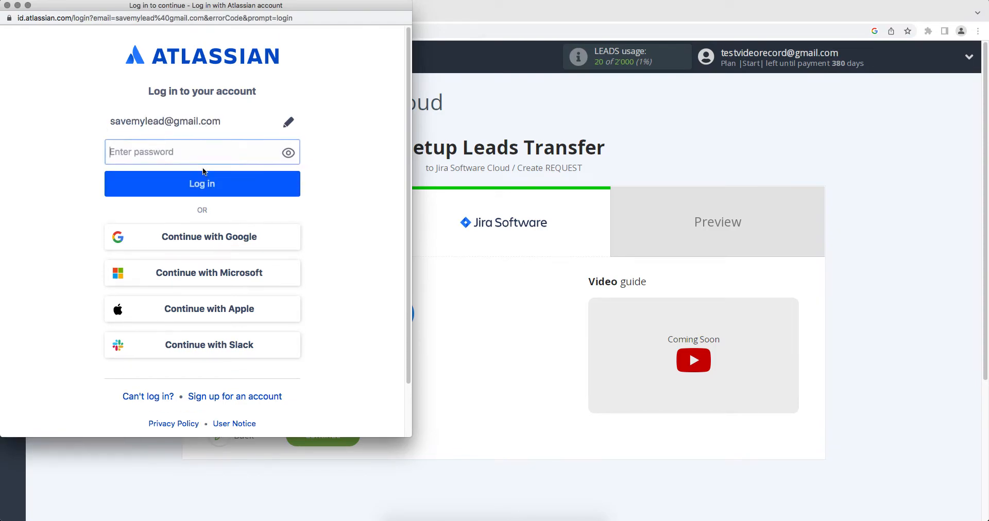
pyautogui.write('••••••••')
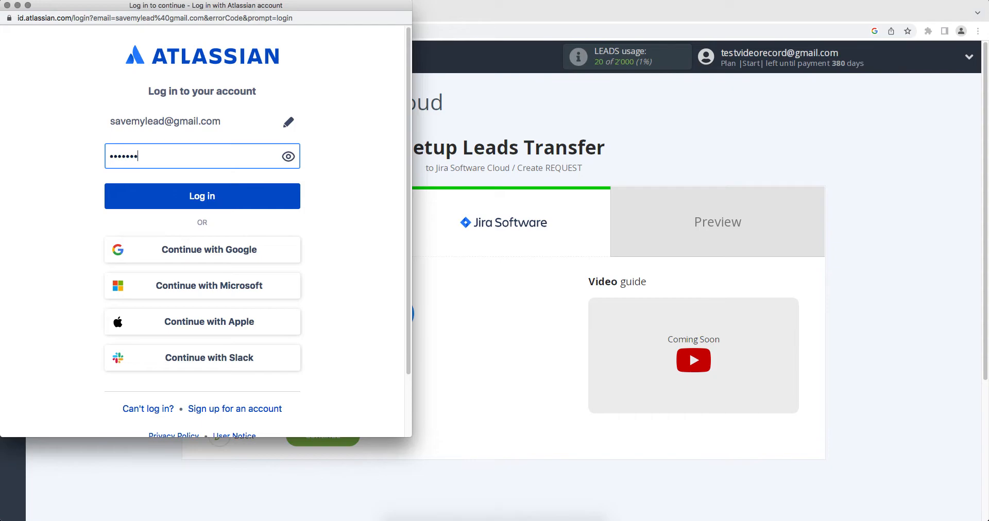
pyautogui.click(201, 198)
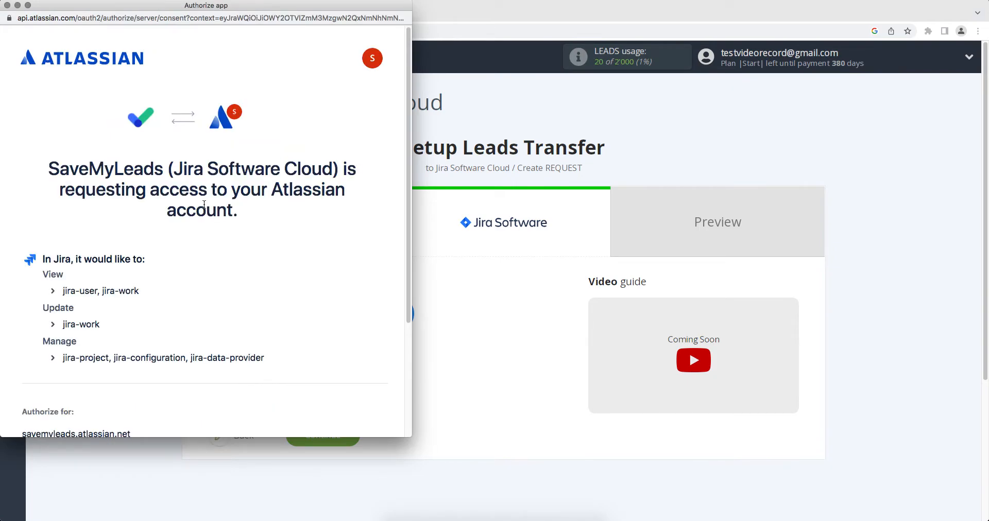
pyautogui.scroll(-5, 204, 205)
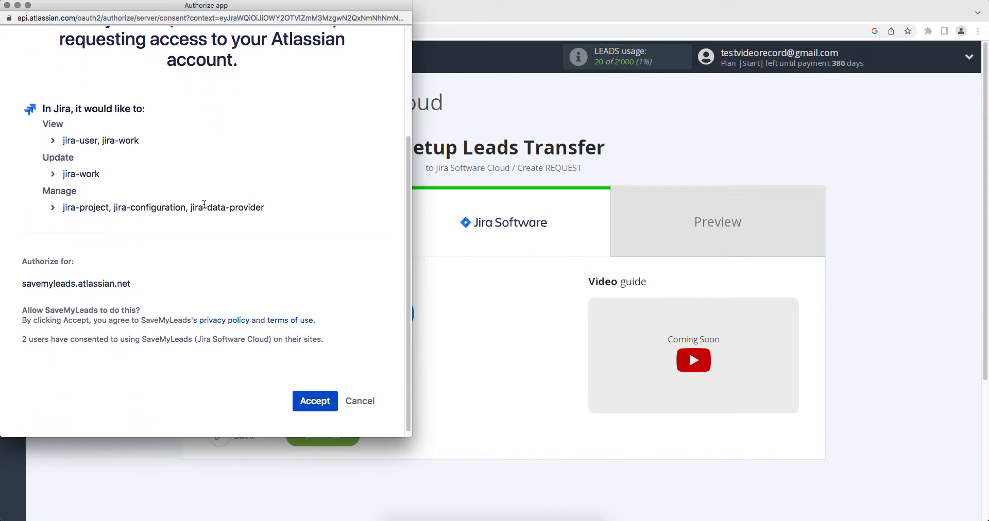
pyautogui.click(306, 389)
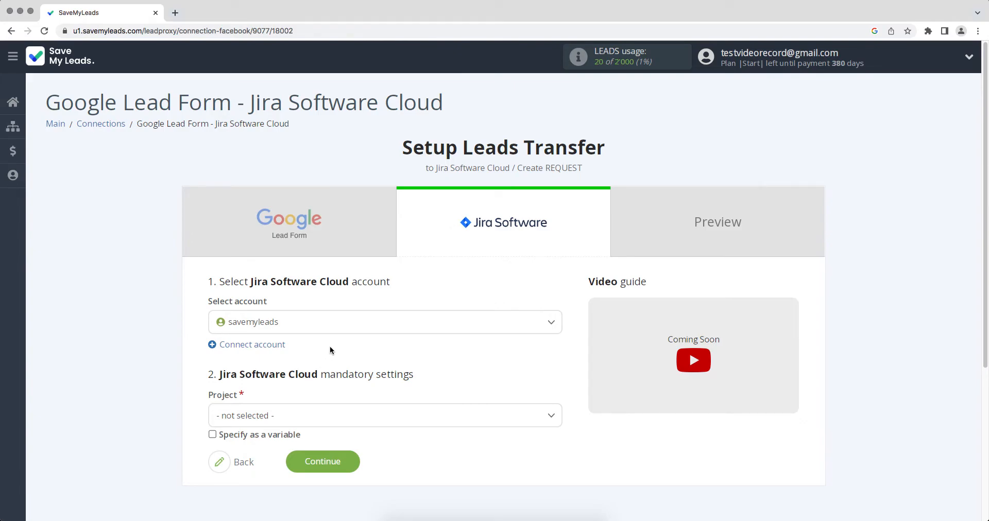
# Step: Select the new Jira account, project SaveMyLeads and request type Task
pyautogui.click(347, 321)
pyautogui.click(332, 371)
pyautogui.click(324, 415)
pyautogui.click(302, 484)
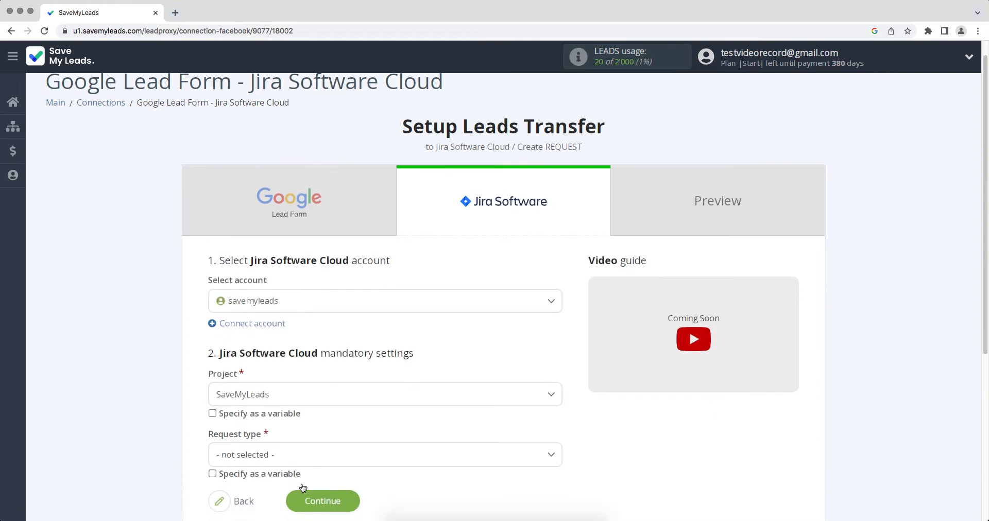
pyautogui.scroll(-1, 300, 464)
pyautogui.click(299, 443)
pyautogui.scroll(-1, 289, 447)
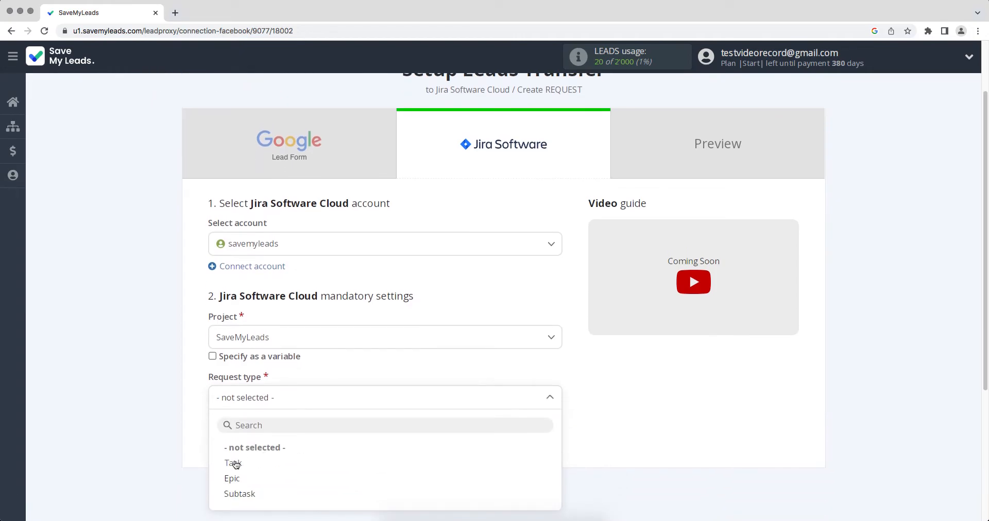
pyautogui.click(234, 462)
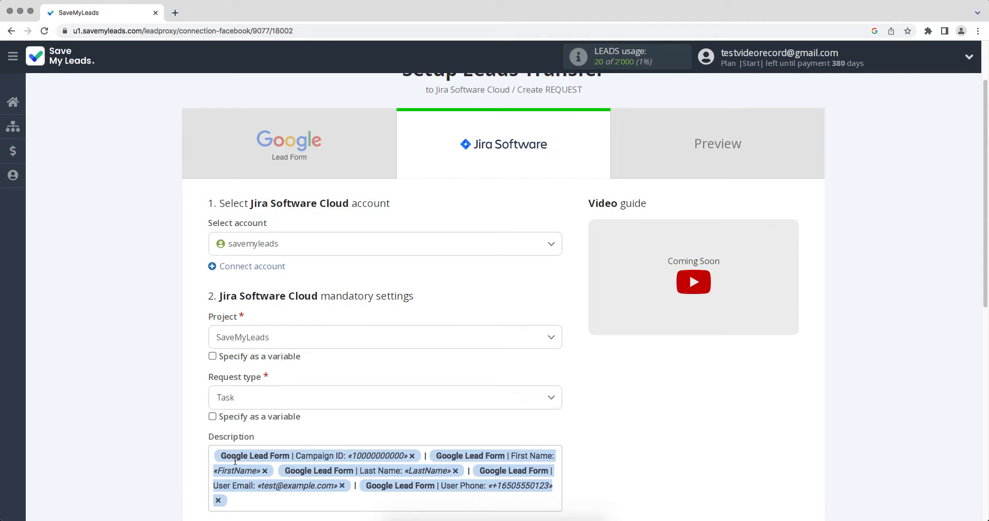
# Step: Review the lead fields available for Summary and close the variable list unchanged
pyautogui.scroll(-6, 234, 460)
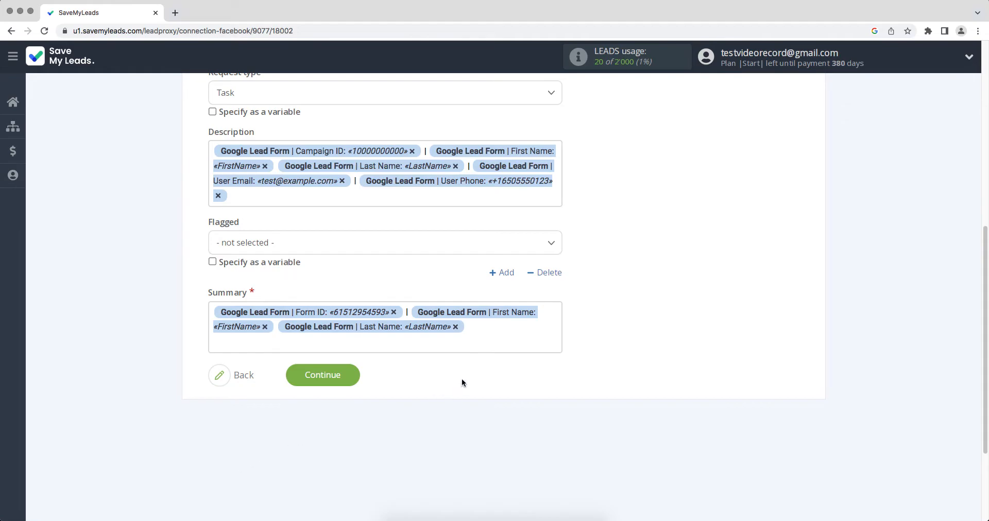
pyautogui.click(483, 334)
pyautogui.moveTo(560, 293); pyautogui.dragTo(548, 336)
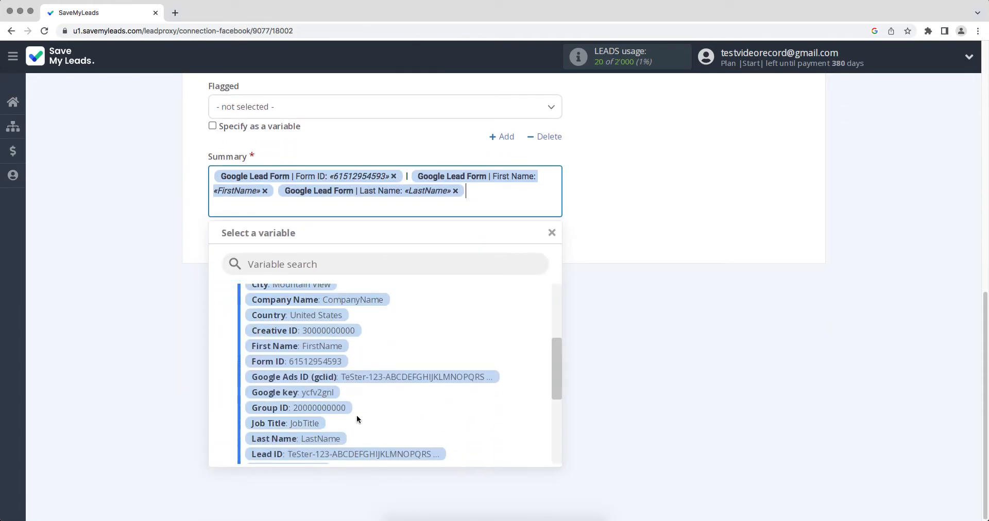
pyautogui.click(685, 392)
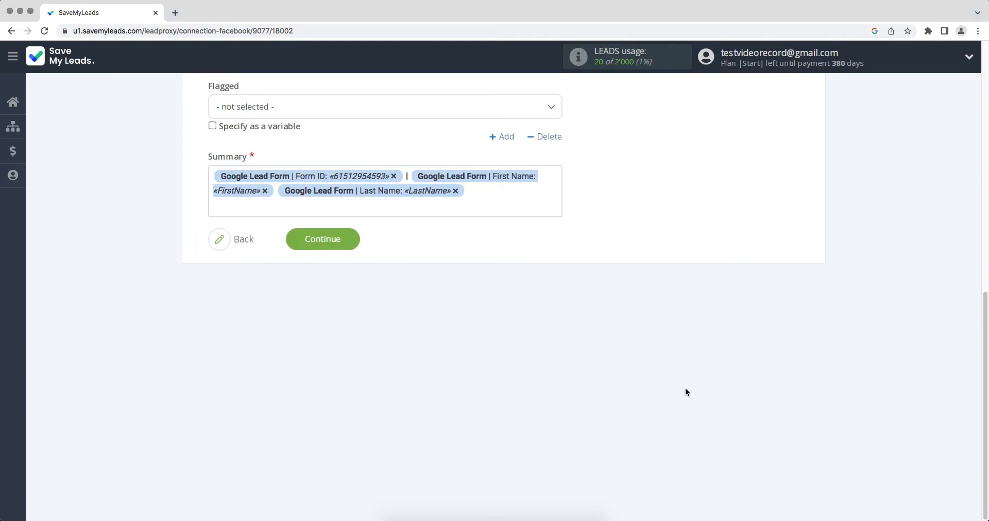
# Step: Save the Jira settings, send a test lead, and check the created SAV-2 issue in Jira
pyautogui.click(311, 240)
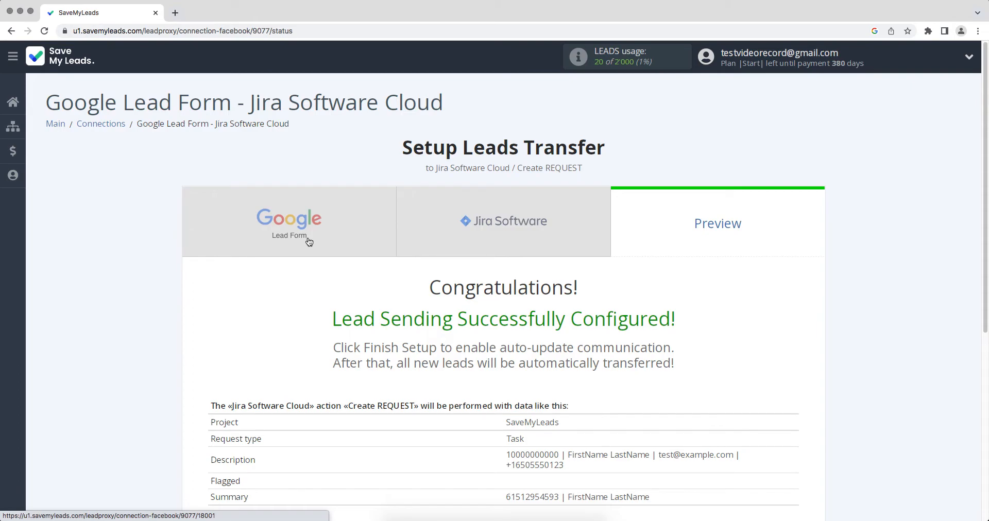
pyautogui.scroll(-3, 309, 241)
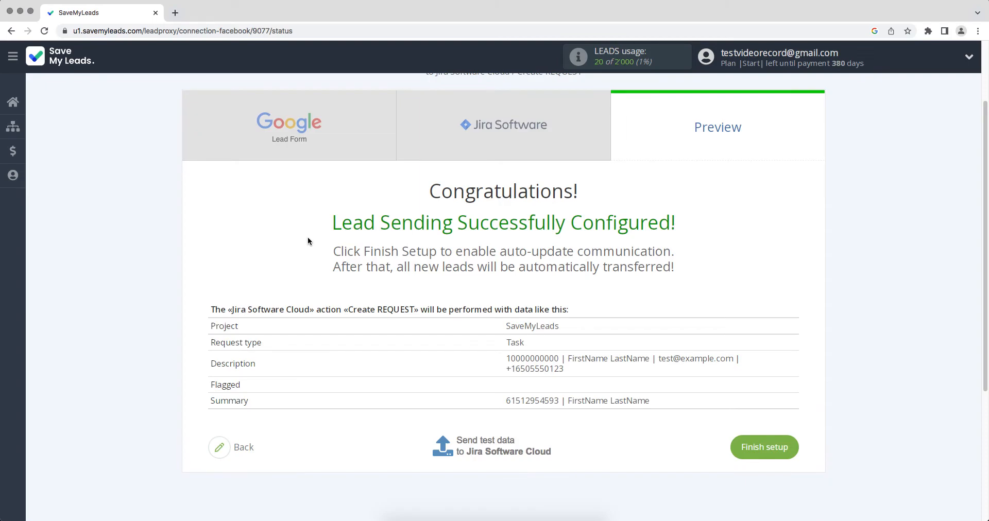
pyautogui.scroll(4, 465, 443)
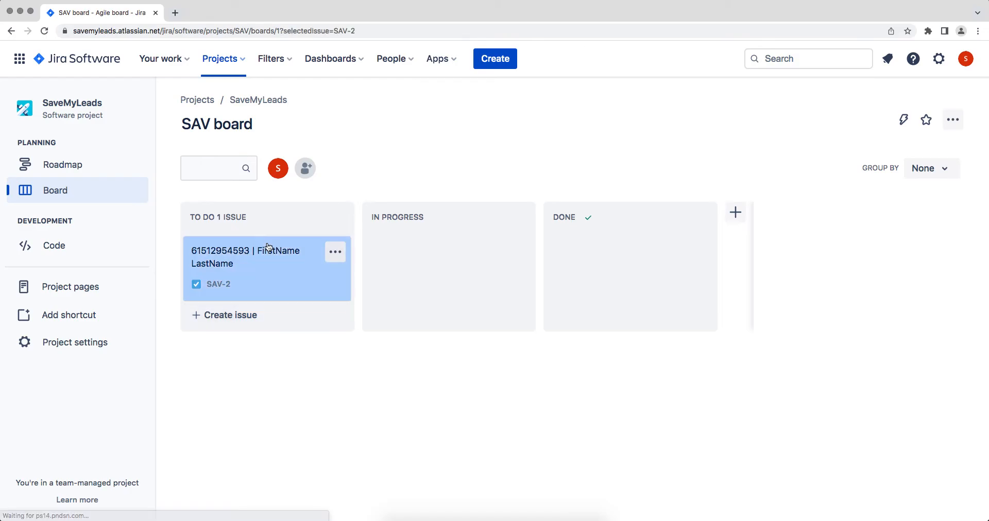
pyautogui.click(267, 246)
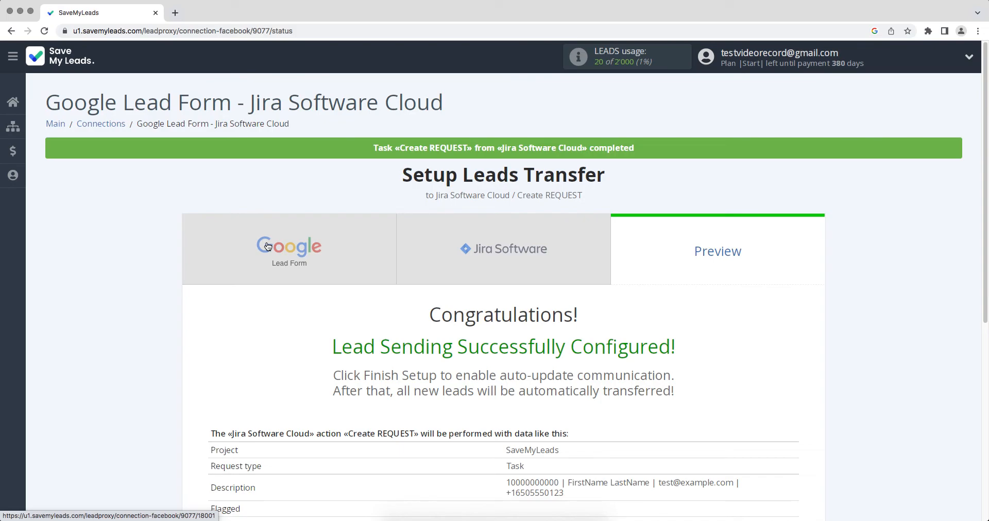
pyautogui.scroll(-5, 267, 246)
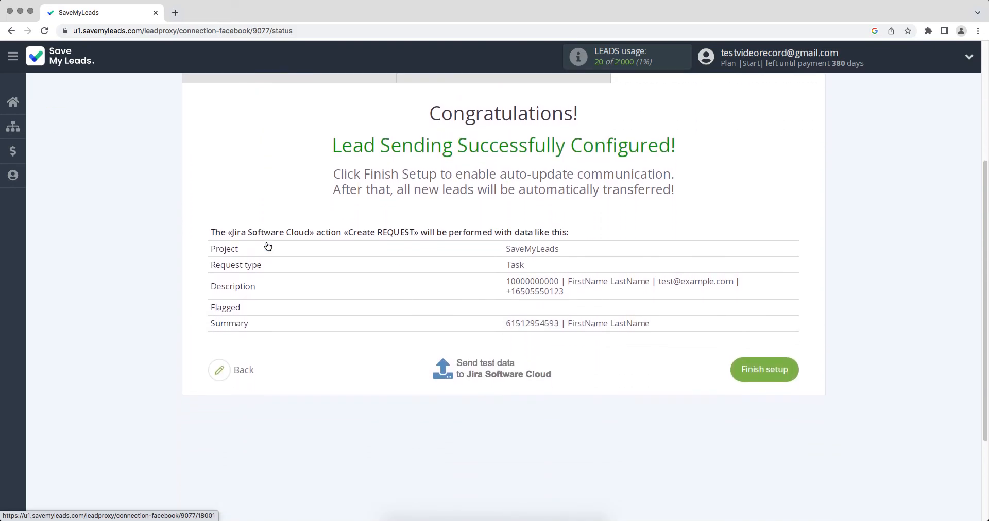
# Step: Finish setup with auto update on and append 11/26/2022 to the connection name
pyautogui.click(741, 355)
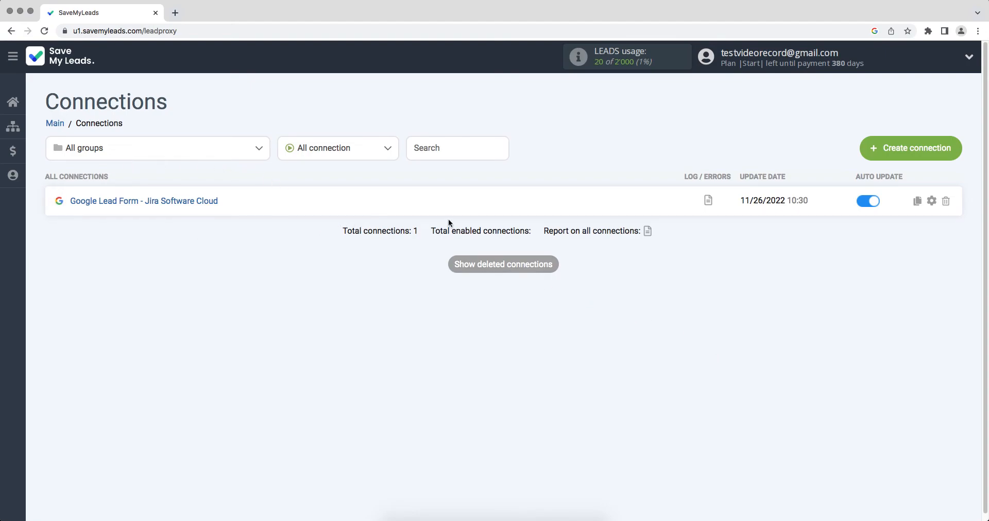
pyautogui.click(931, 201)
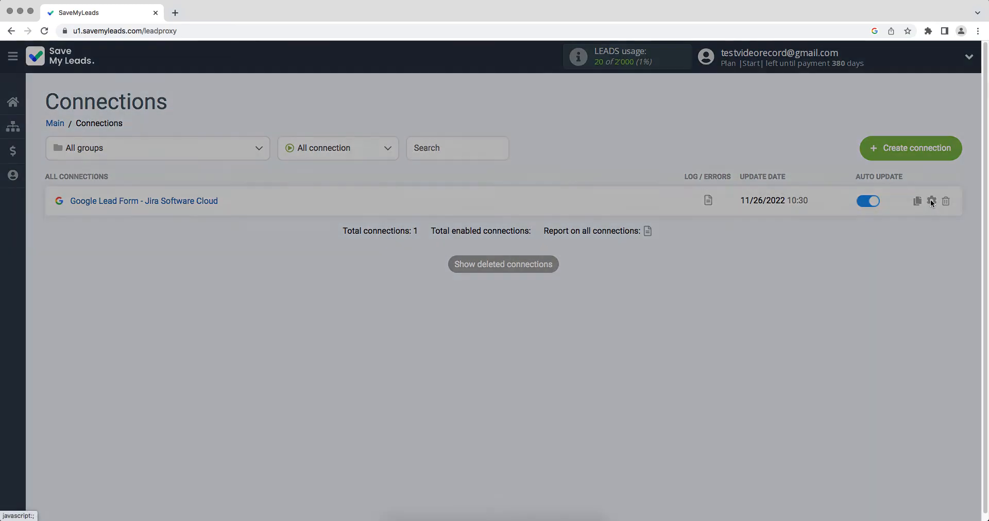
pyautogui.click(600, 226)
pyautogui.write('11/26/2022')
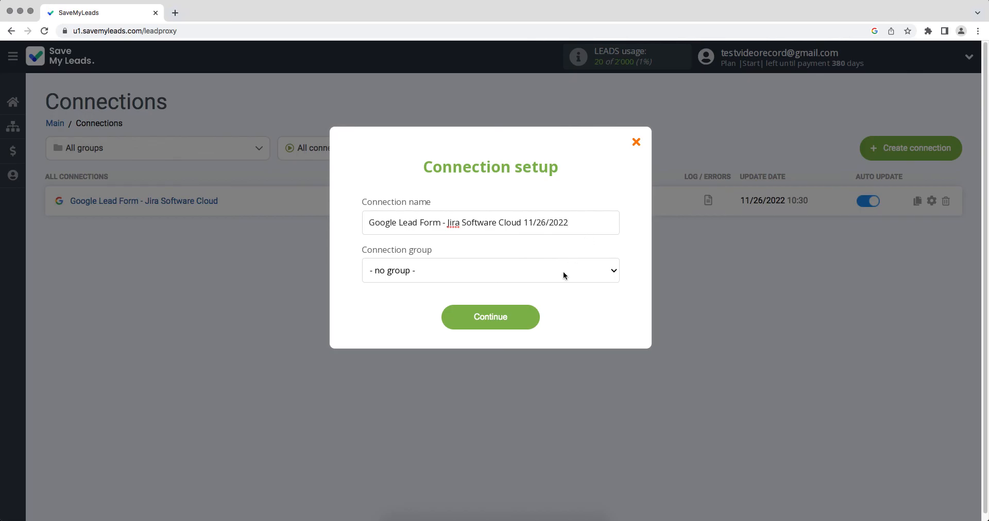
pyautogui.click(521, 327)
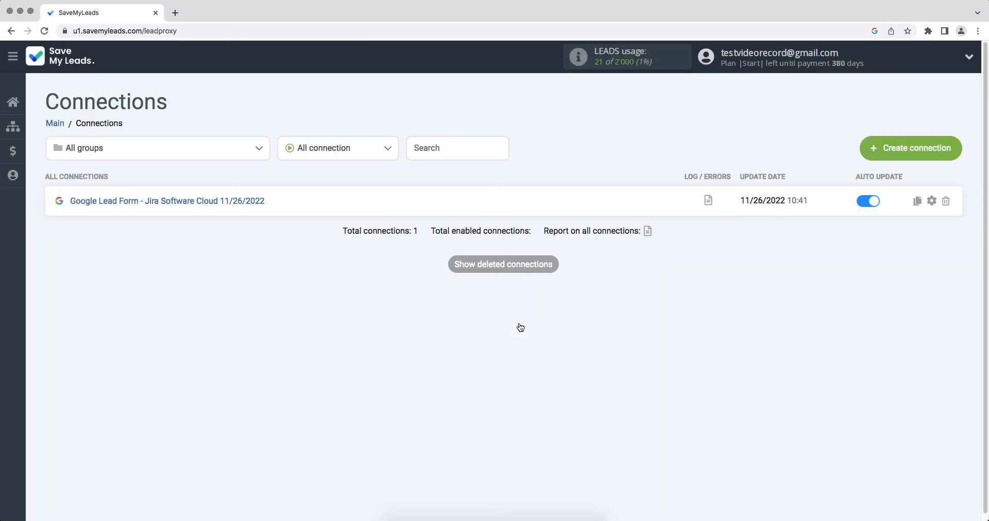